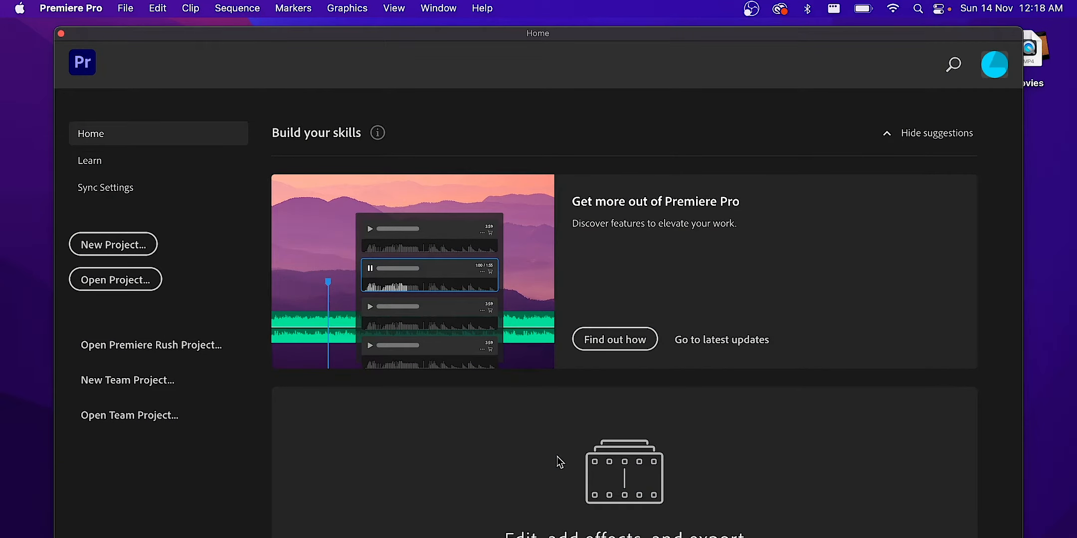
Create a new project named "test video 1080p" and store it on the Desktop.
click(132, 245)
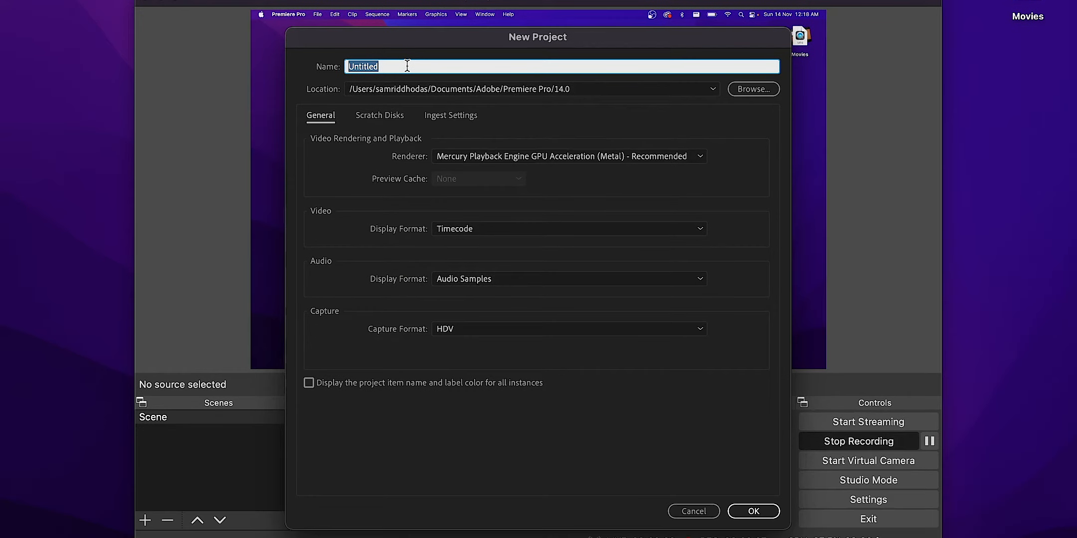
text(test video 1080p)
click(755, 89)
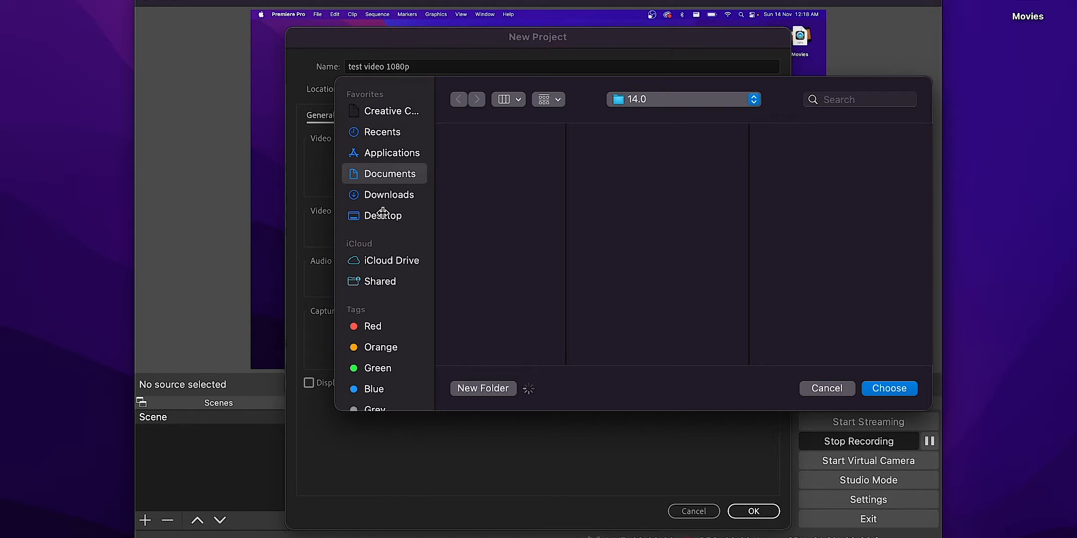
click(384, 216)
key(Return)
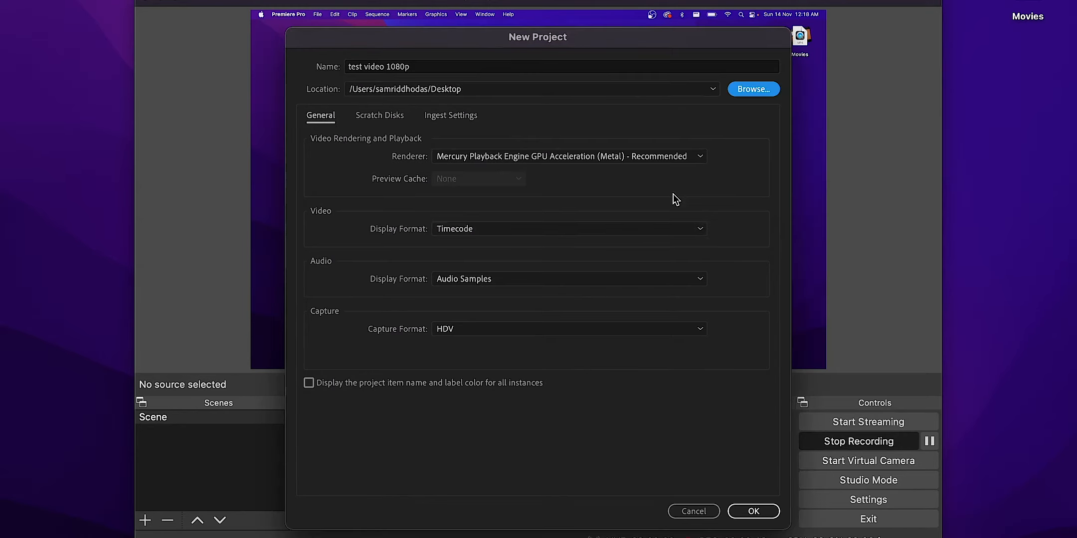
click(754, 511)
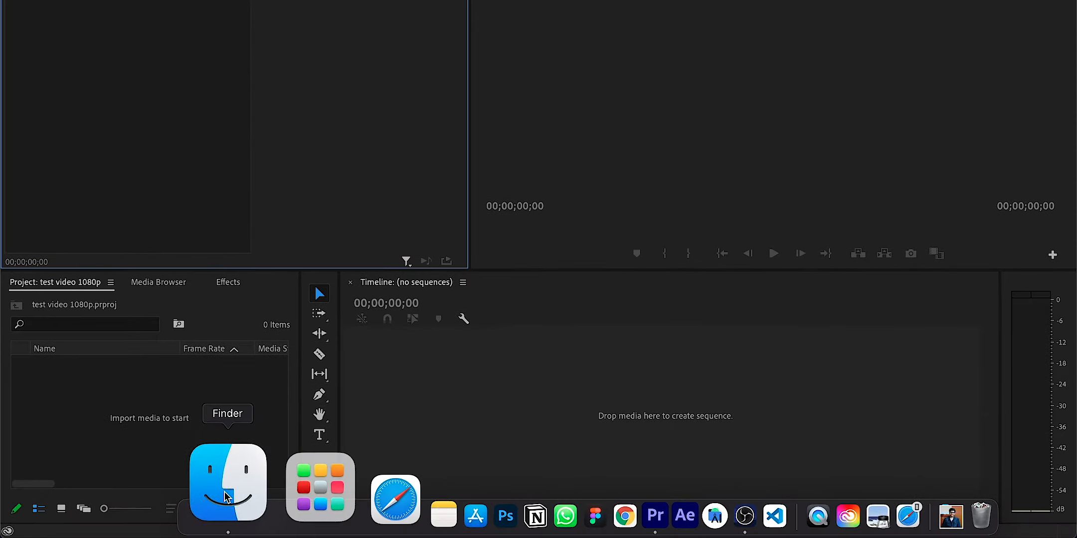
Import Video_11.mp4 into the project, create a sequence from it, and keep the playhead at the sequence start.
drag(368, 208, 179, 359)
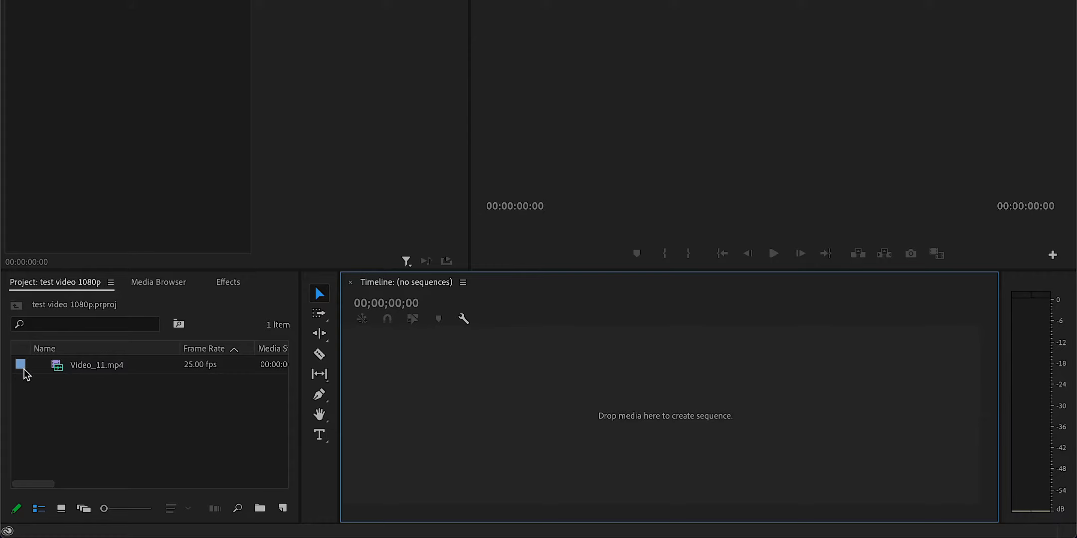
drag(67, 372, 449, 417)
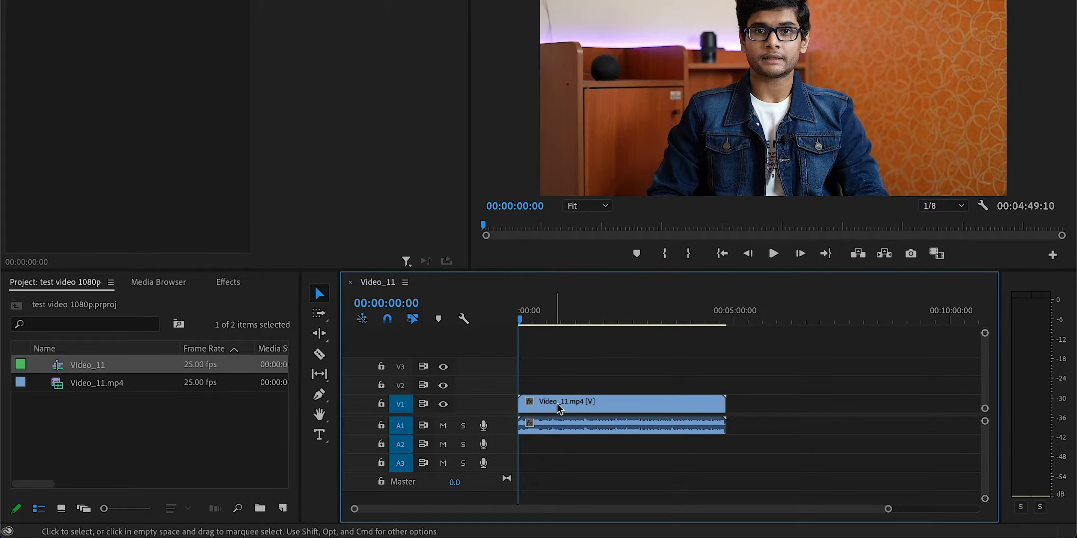
drag(557, 317, 518, 319)
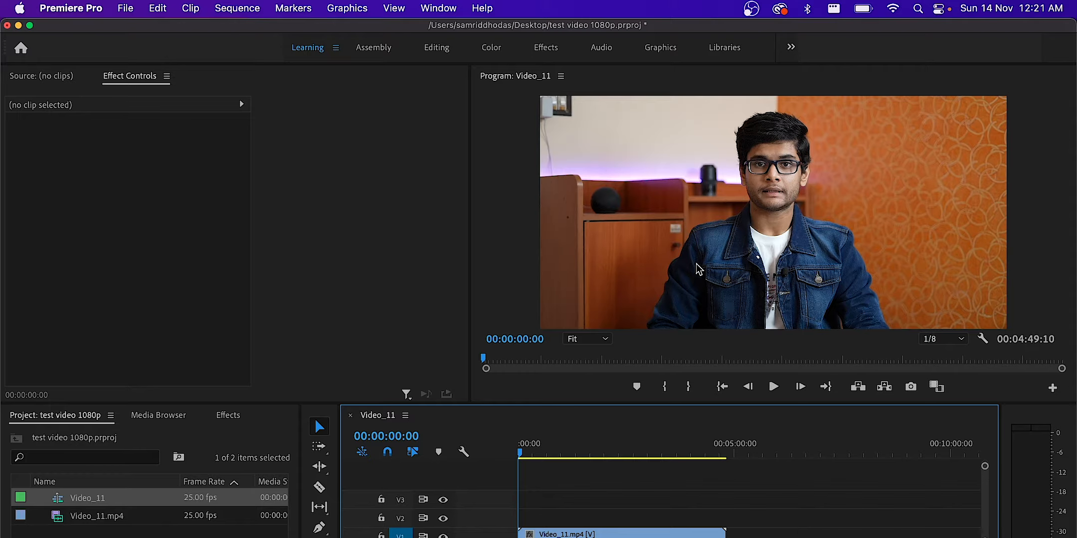
Check the frame size and timebase in the settings of the Video_11 sequence.
click(237, 10)
click(259, 30)
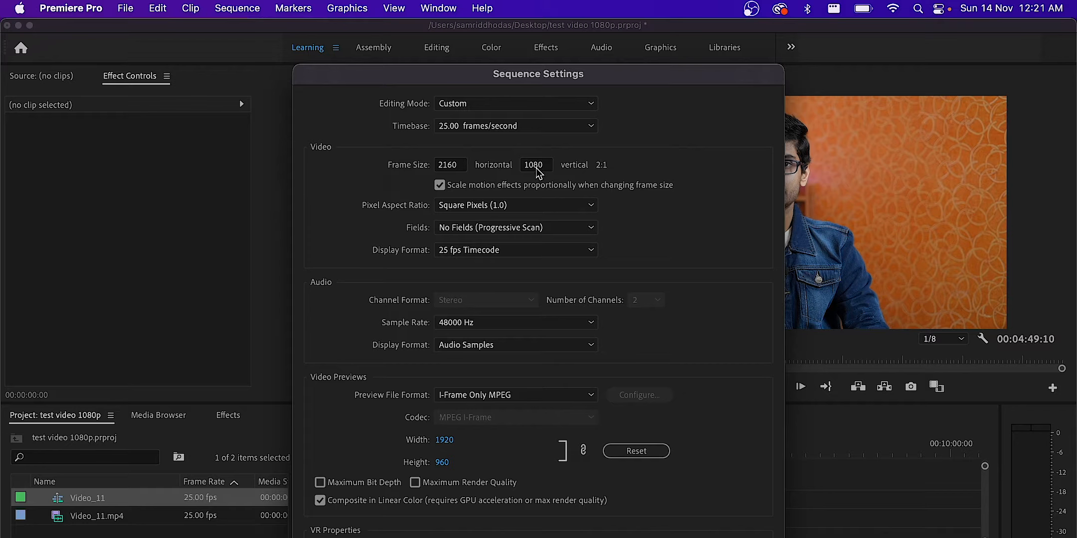
key(Return)
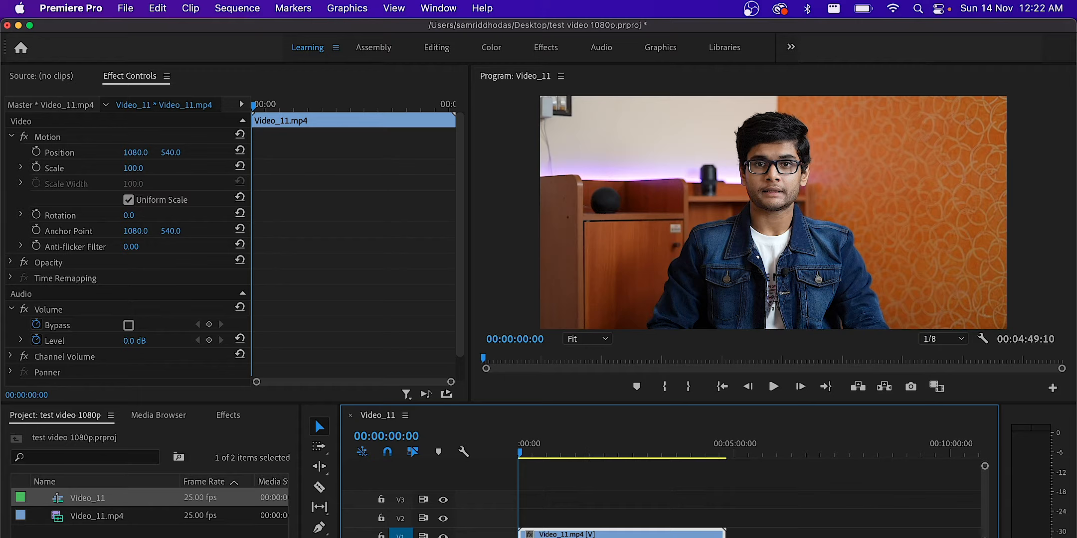
Start a media export of the sequence using the H.264 format and the Match Source - High bitrate preset.
key(super+m)
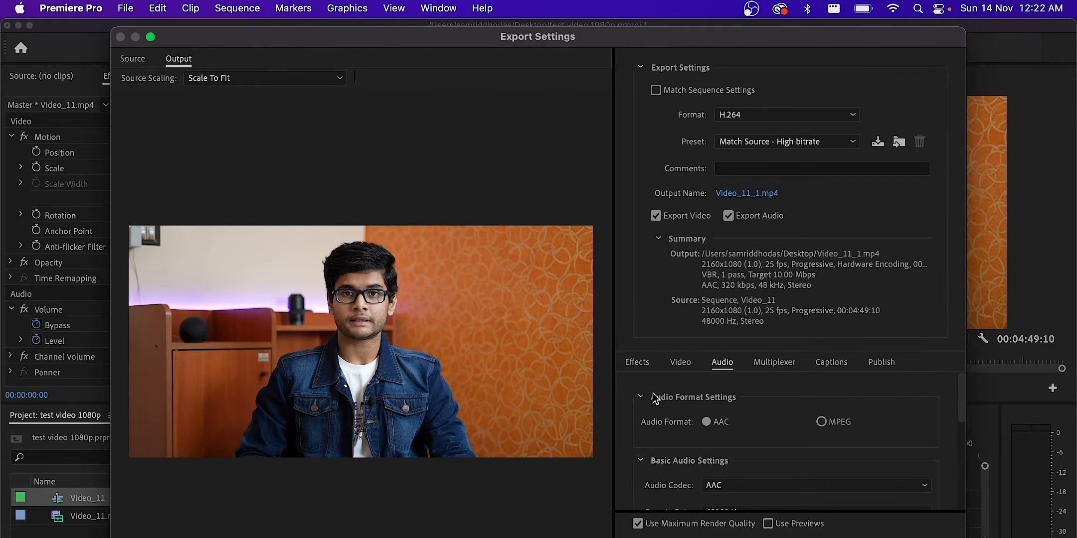
click(797, 142)
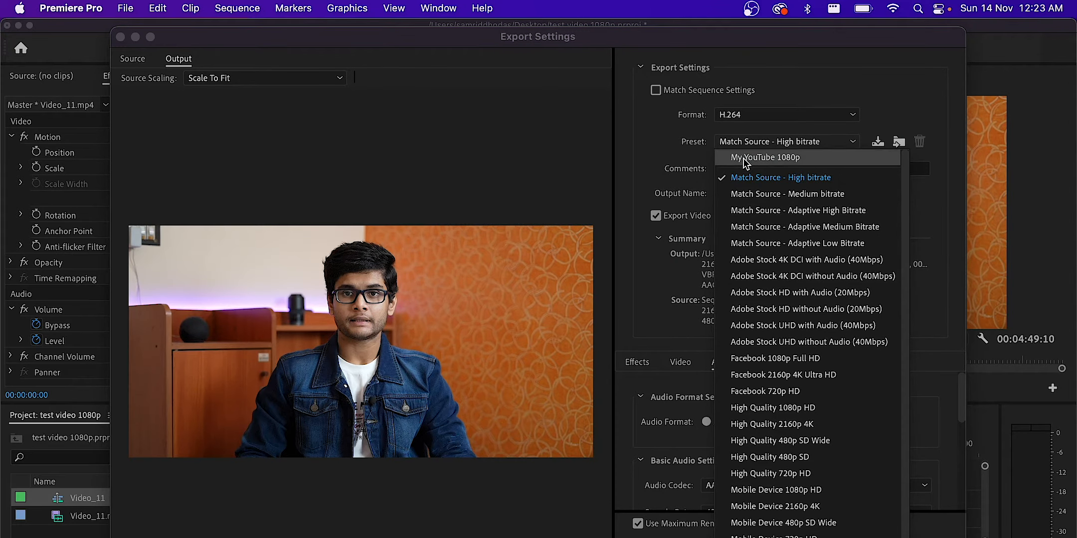
click(645, 151)
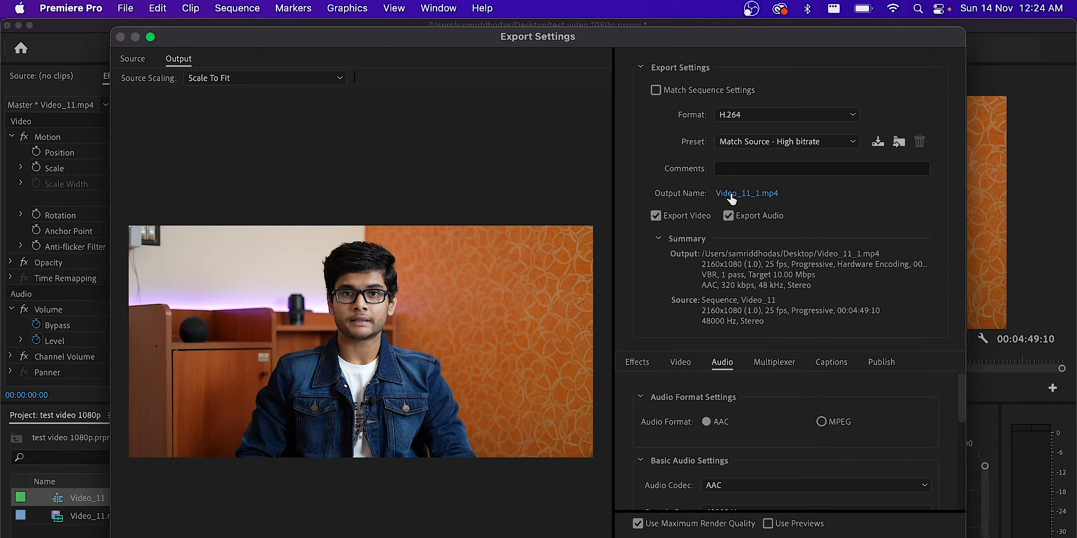
click(827, 142)
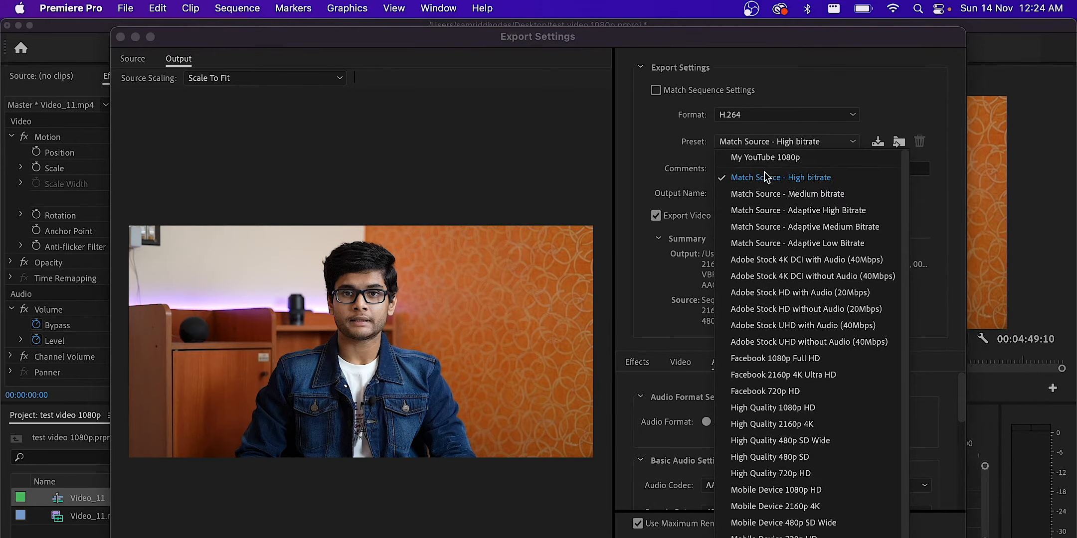
click(763, 172)
click(754, 112)
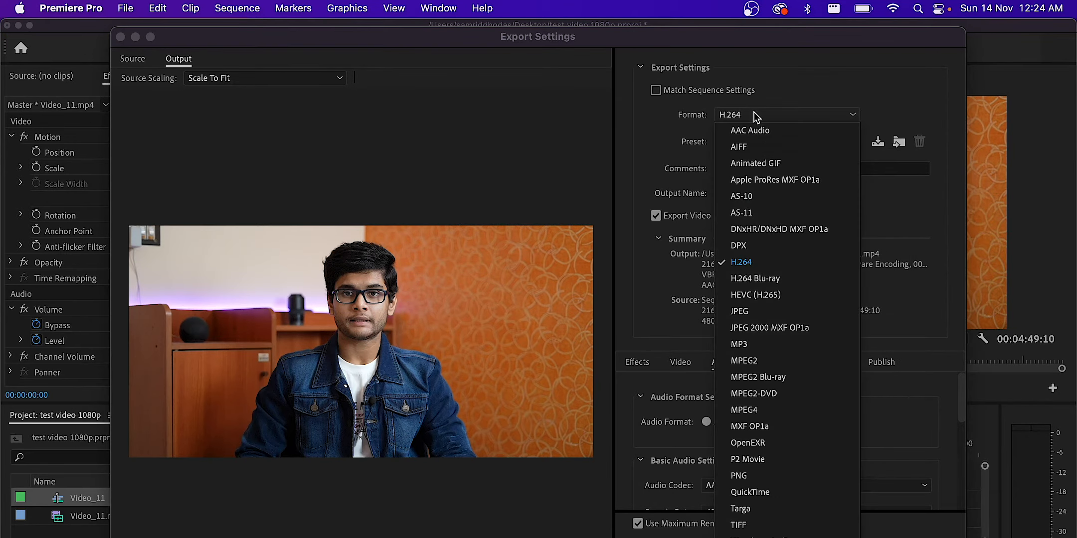
click(749, 260)
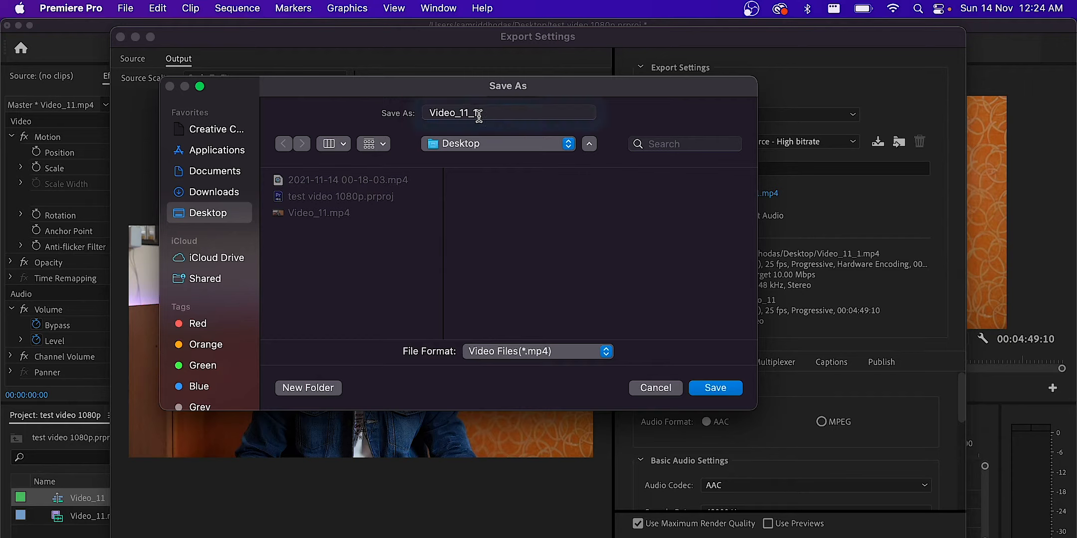
Name the export file "Video sample" and save it to the Desktop as an MP4.
click(477, 112)
text(Video sa)
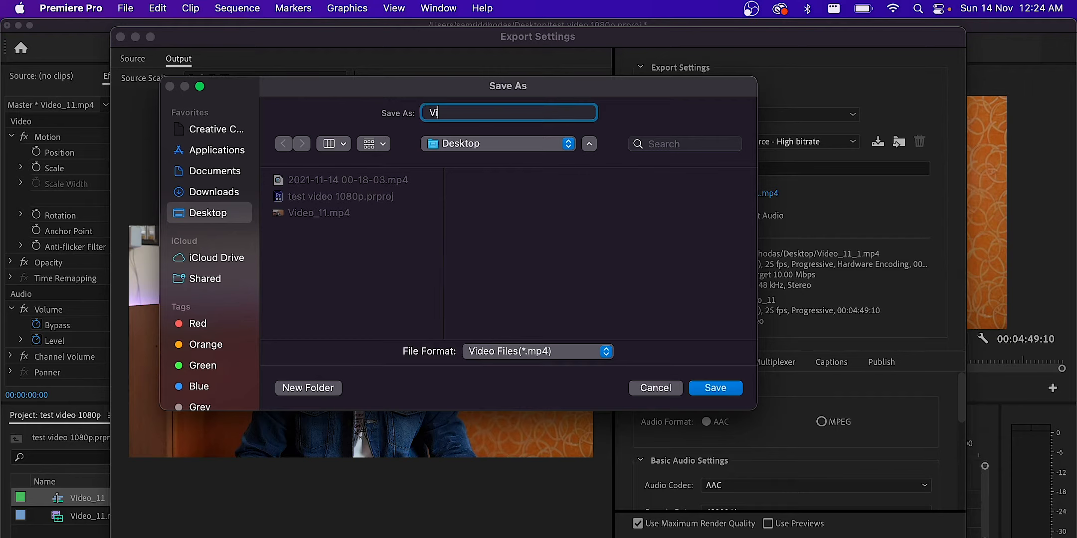
text(mple)
key(Return)
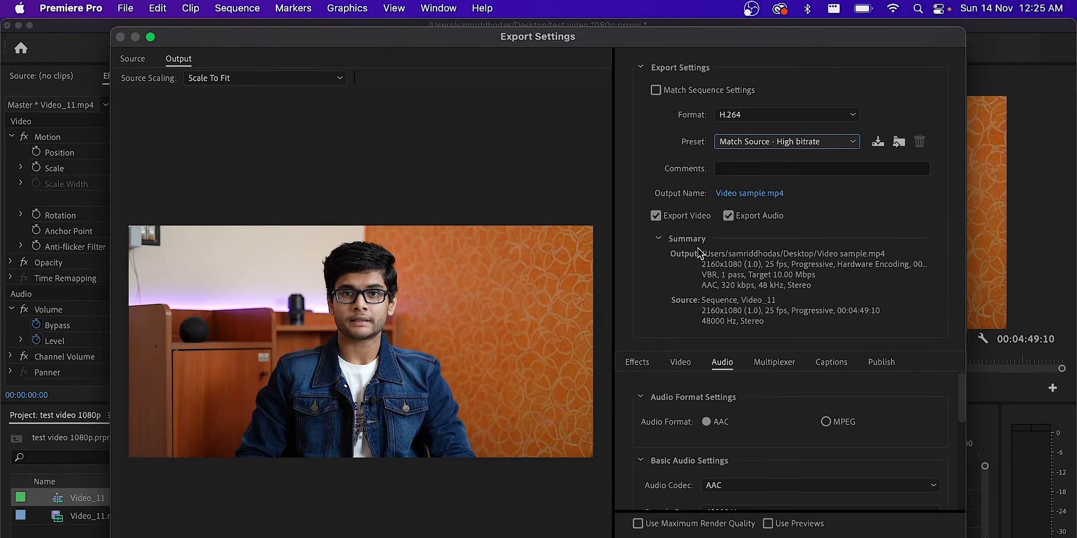
Enable Render at Maximum Depth in the export's video settings and choose Hardware Encoding for performance.
click(683, 363)
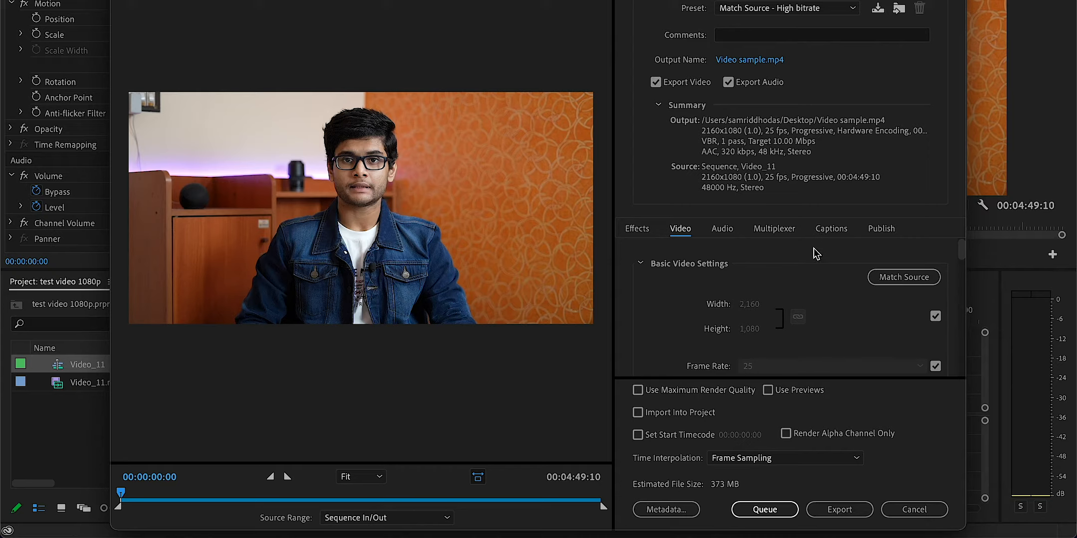
scroll(951, 312, down, 5)
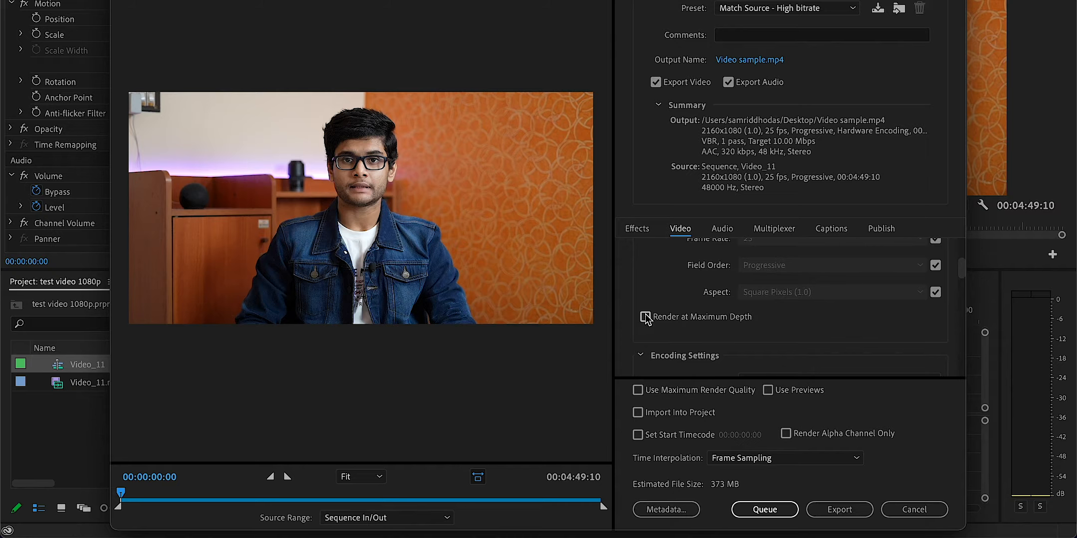
click(645, 317)
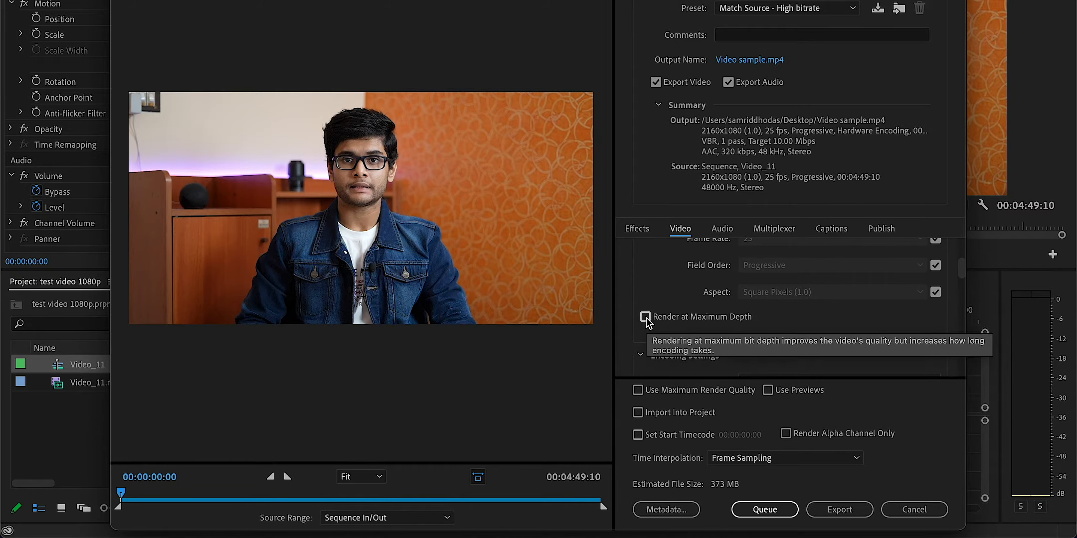
scroll(946, 300, down, 2)
scroll(943, 299, up, 1)
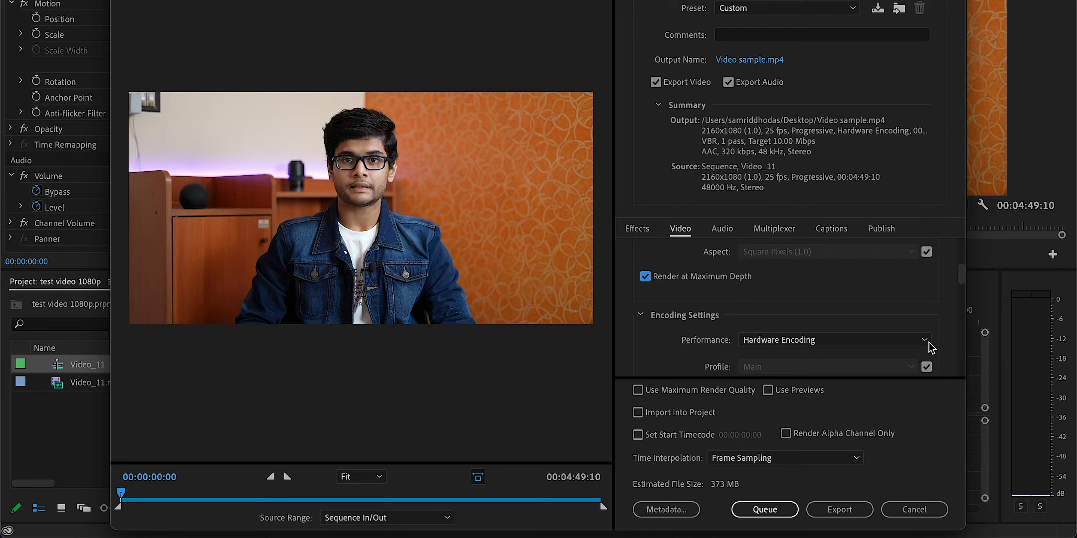
click(918, 341)
click(878, 357)
Set the video bitrate encoding to VBR, 1 pass with a target bitrate of 16 Mbps.
scroll(962, 323, down, 5)
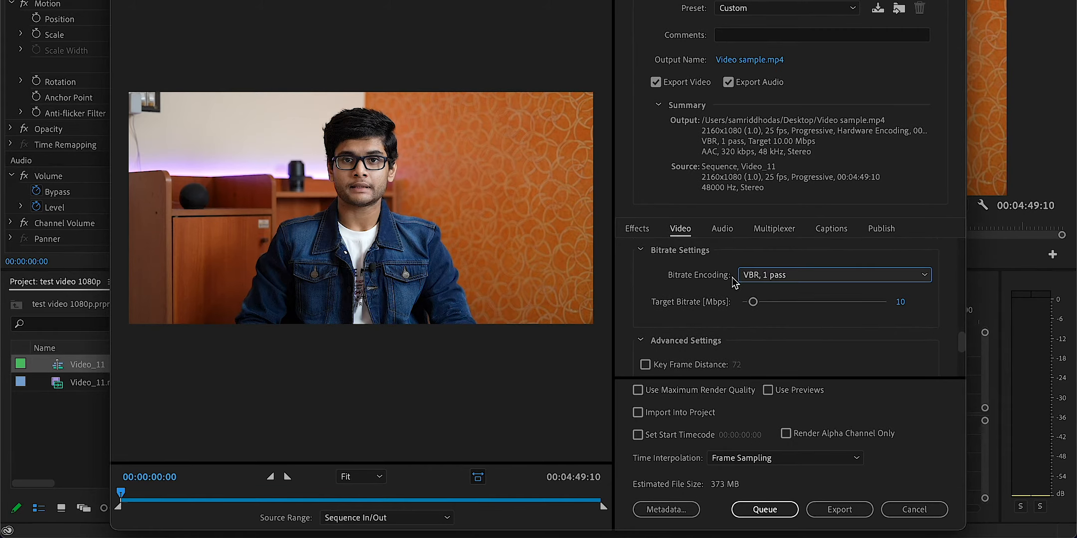
click(761, 281)
click(761, 311)
click(902, 303)
text(16)
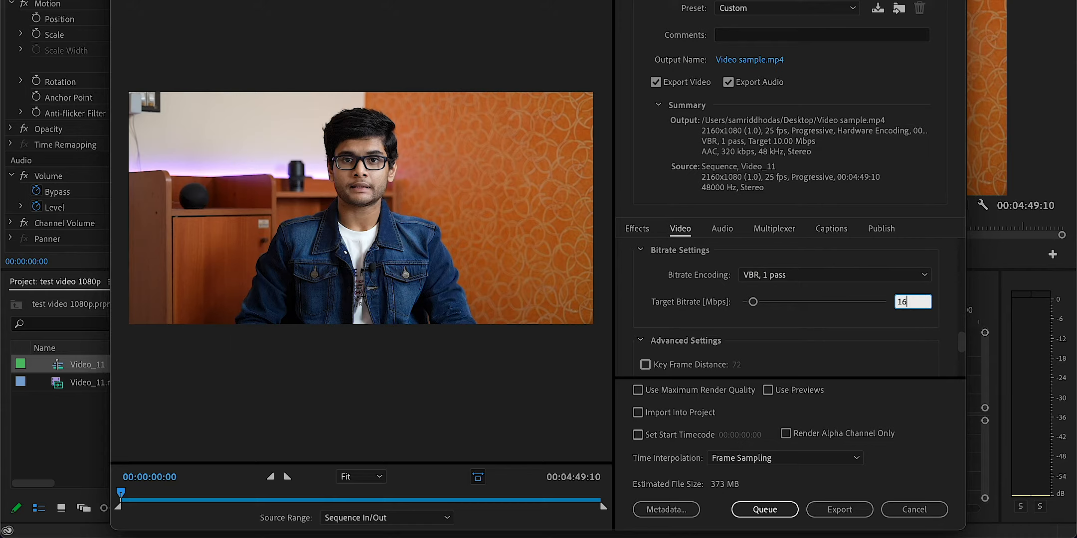
key(Return)
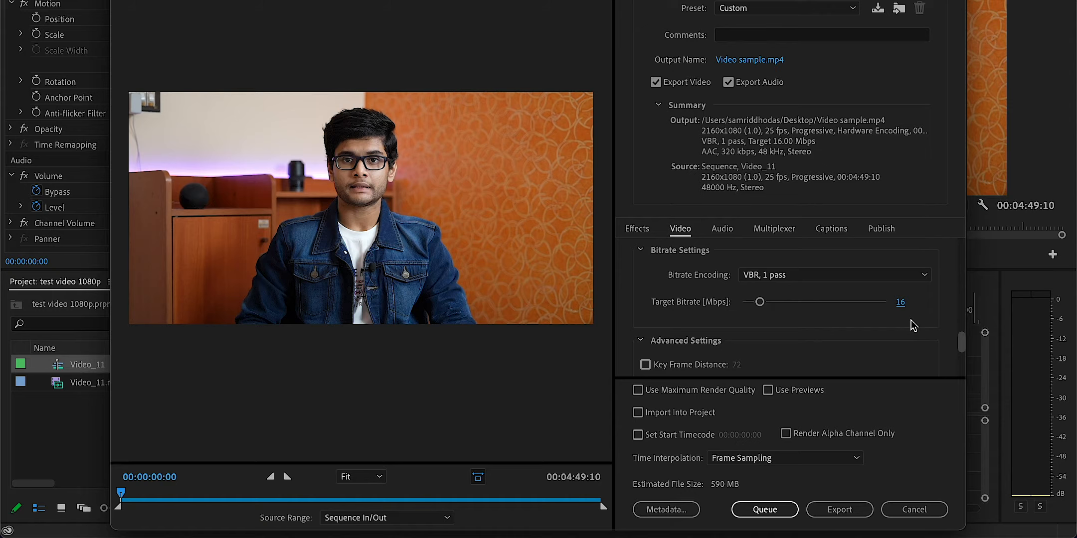
Set the export audio to the AAC codec with a 48000 Hz sample rate and Stereo channels.
click(722, 228)
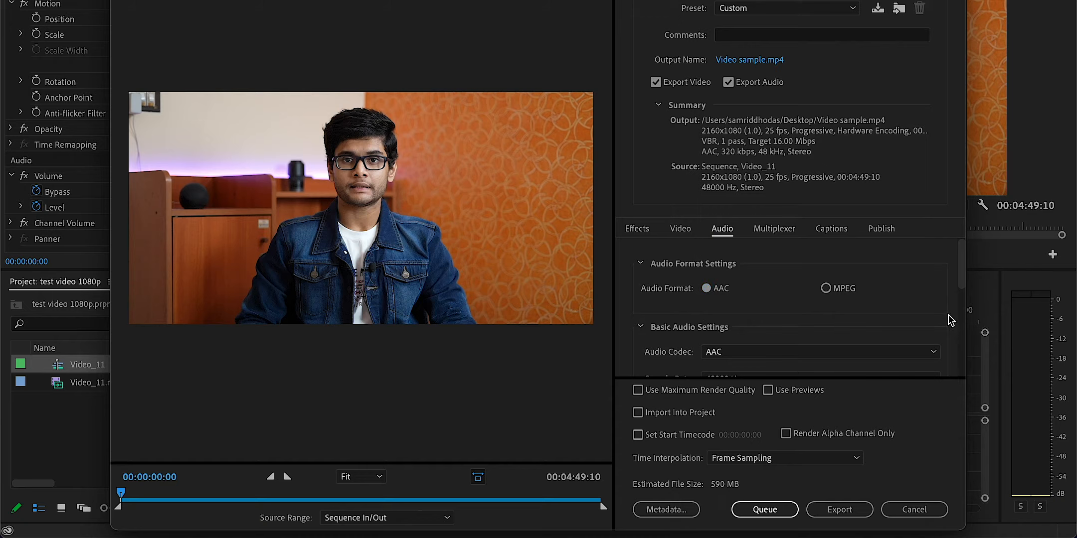
scroll(950, 319, down, 3)
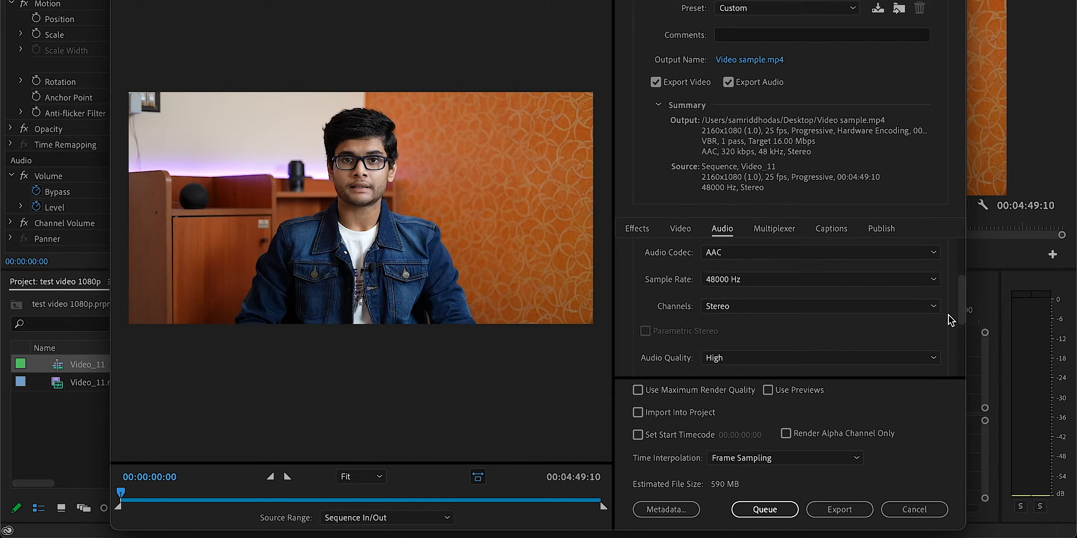
click(768, 253)
click(727, 268)
click(737, 283)
click(740, 339)
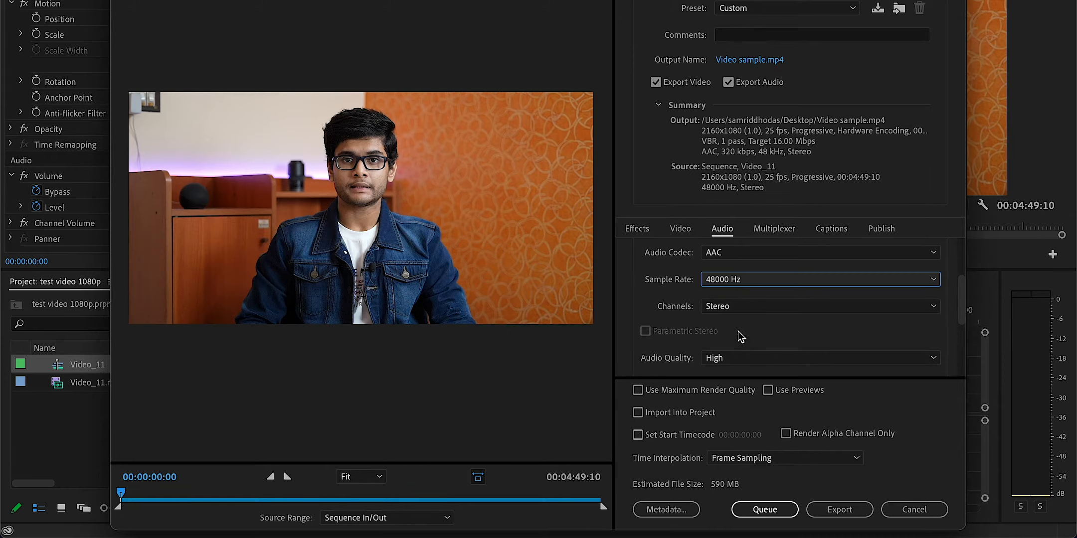
click(723, 306)
click(725, 340)
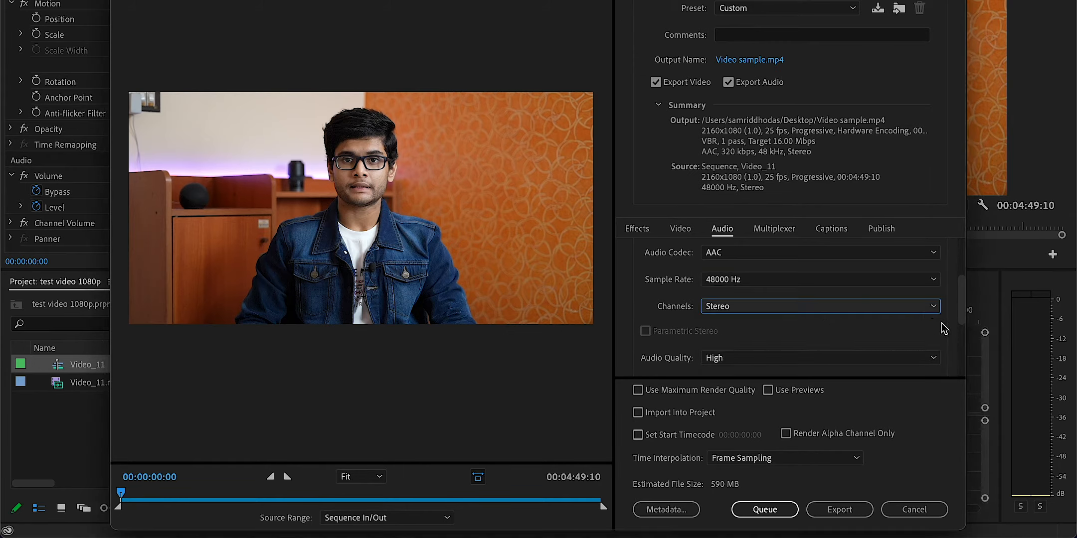
Keep the audio quality at High and set the audio bitrate to 320 kbps.
scroll(952, 343, down, 3)
click(872, 272)
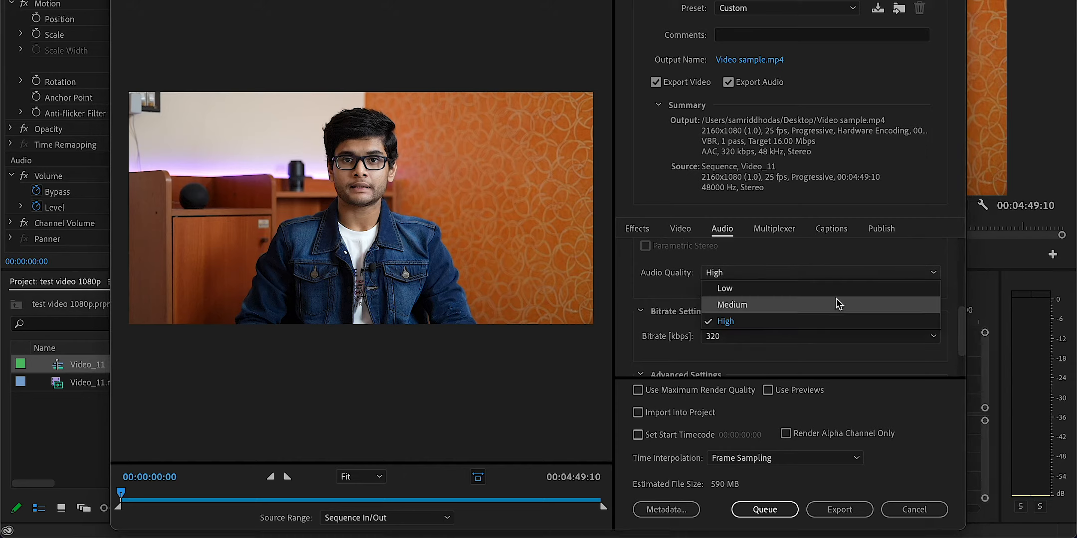
scroll(963, 359, down, 2)
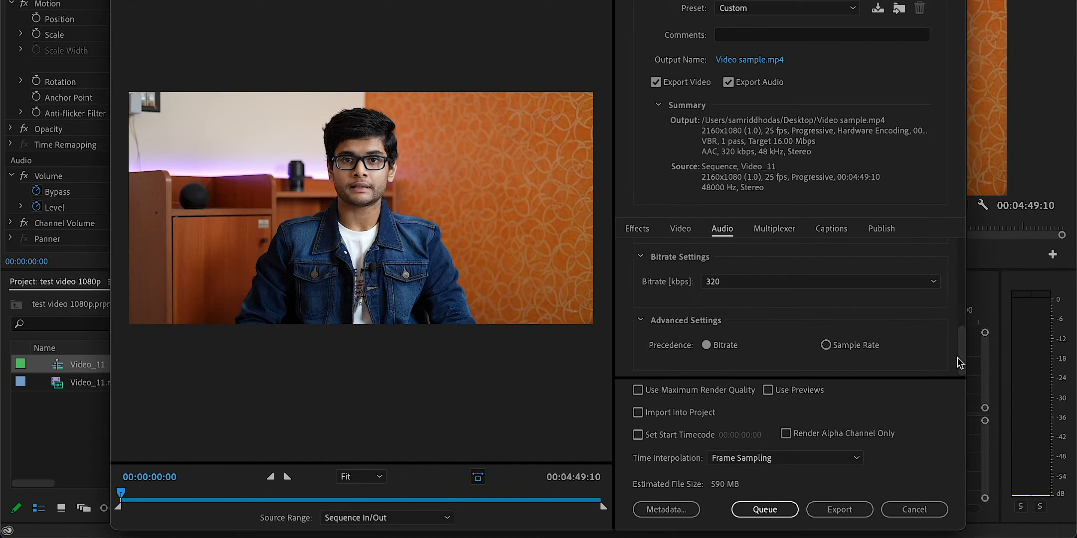
click(871, 283)
click(830, 268)
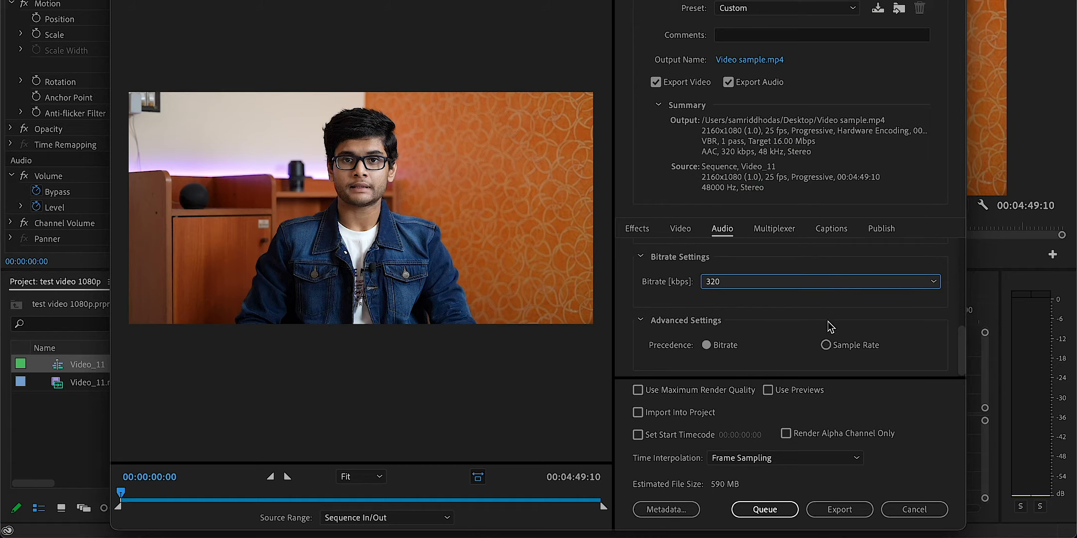